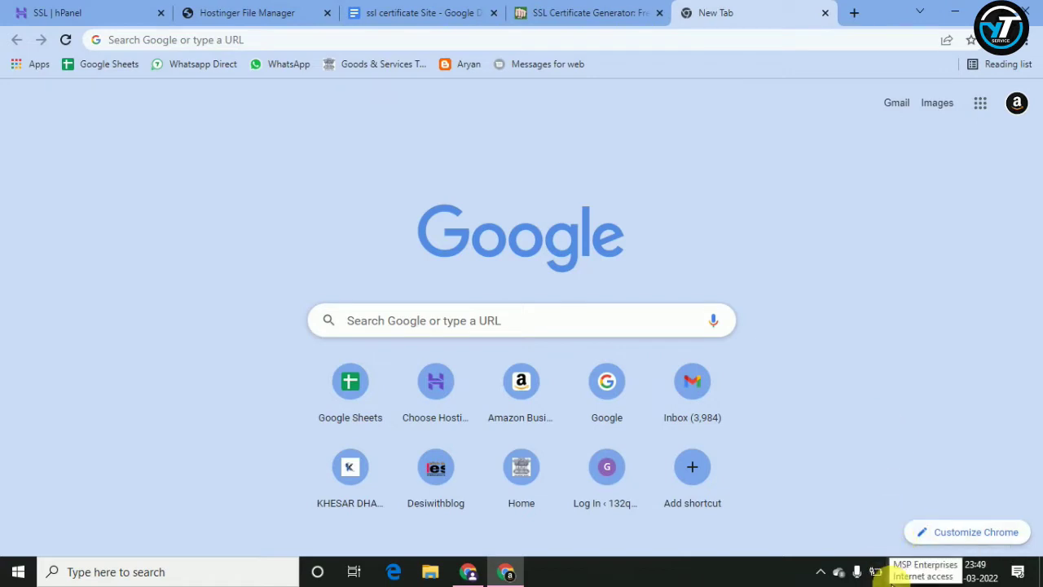
Show the network list to check the connected Wi-Fi network and its Properties link
left_click(893, 574)
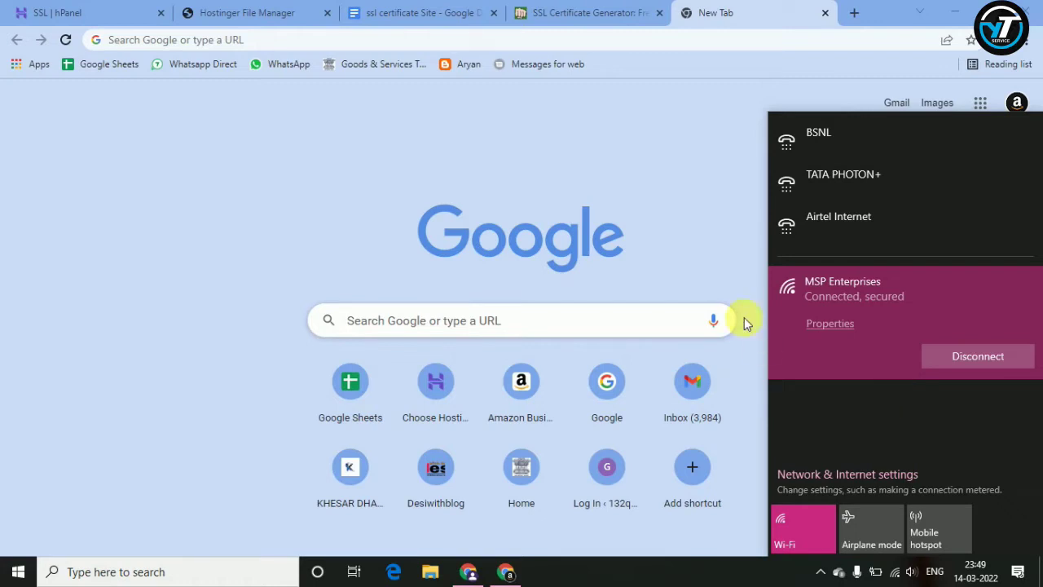
left_click(732, 184)
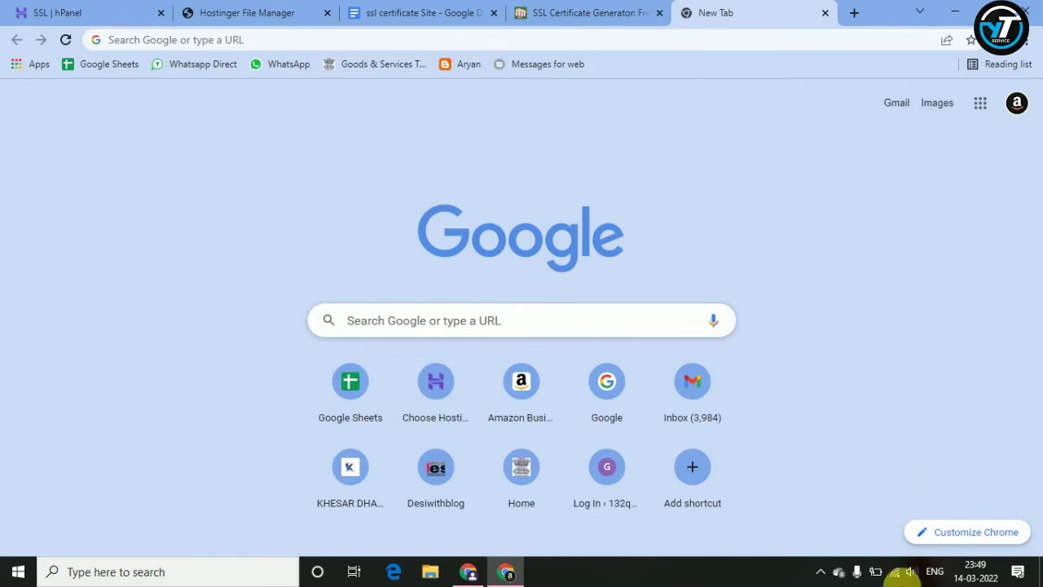
left_click(895, 573)
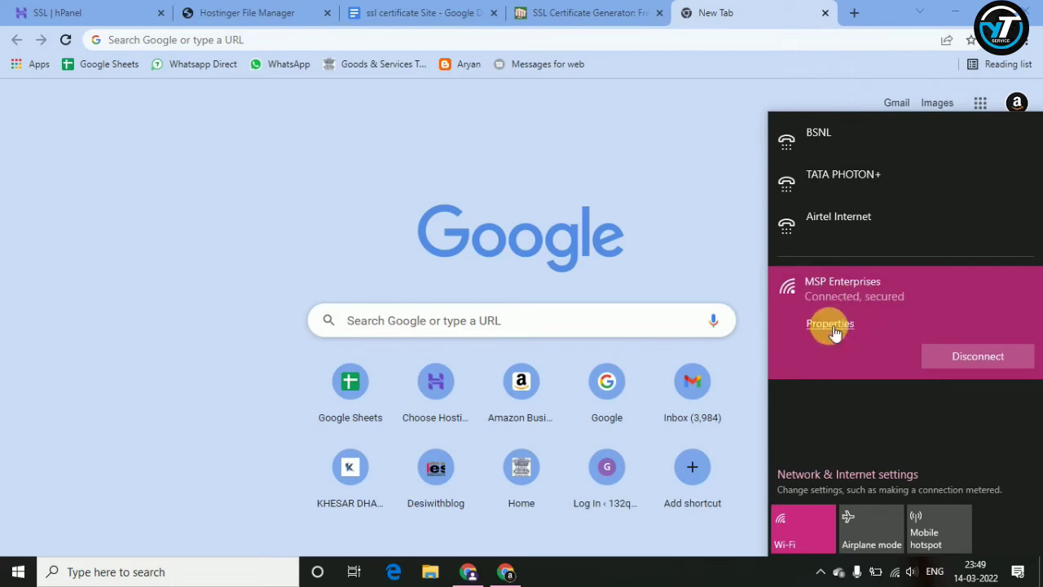
Open the Wi-Fi page of the Network & Internet settings in Windows Settings
left_click(18, 571)
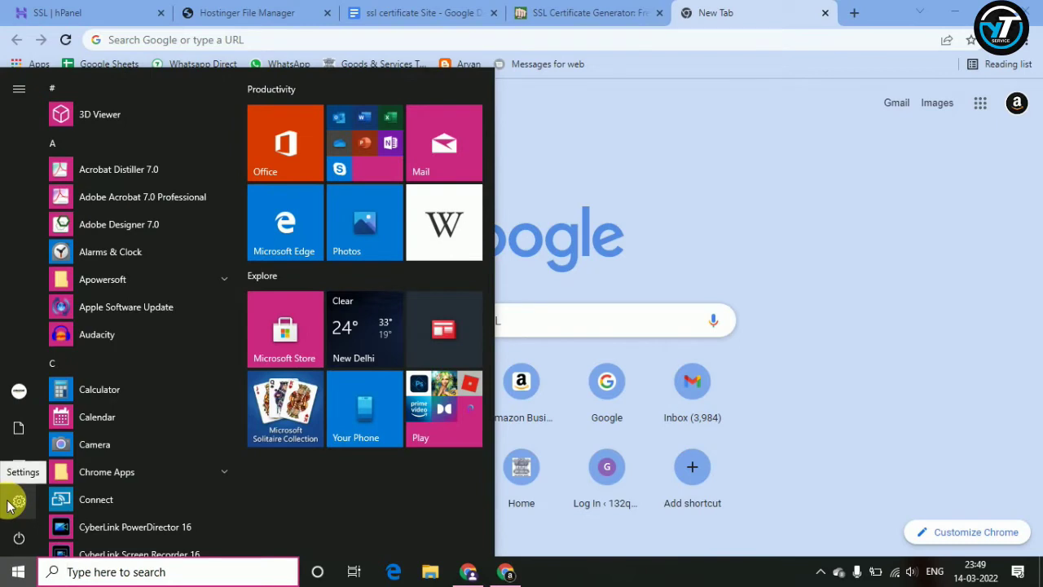
left_click(11, 502)
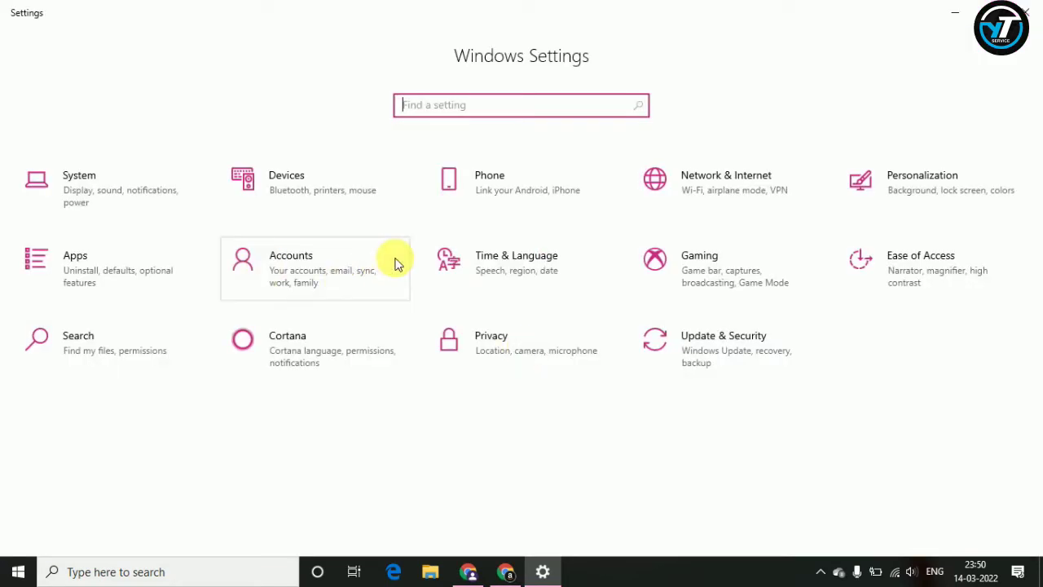
left_click(743, 192)
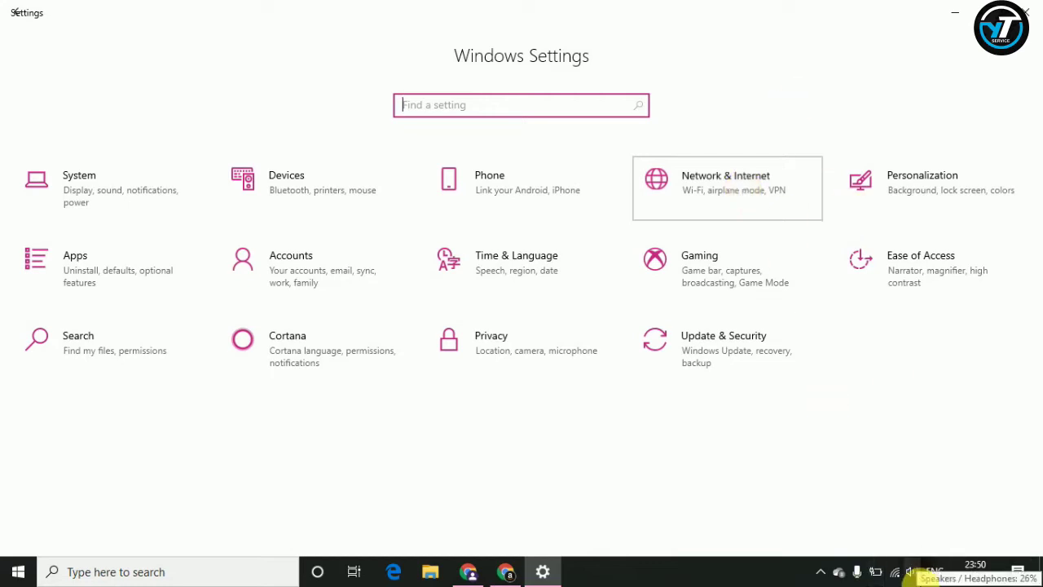
left_click(720, 178)
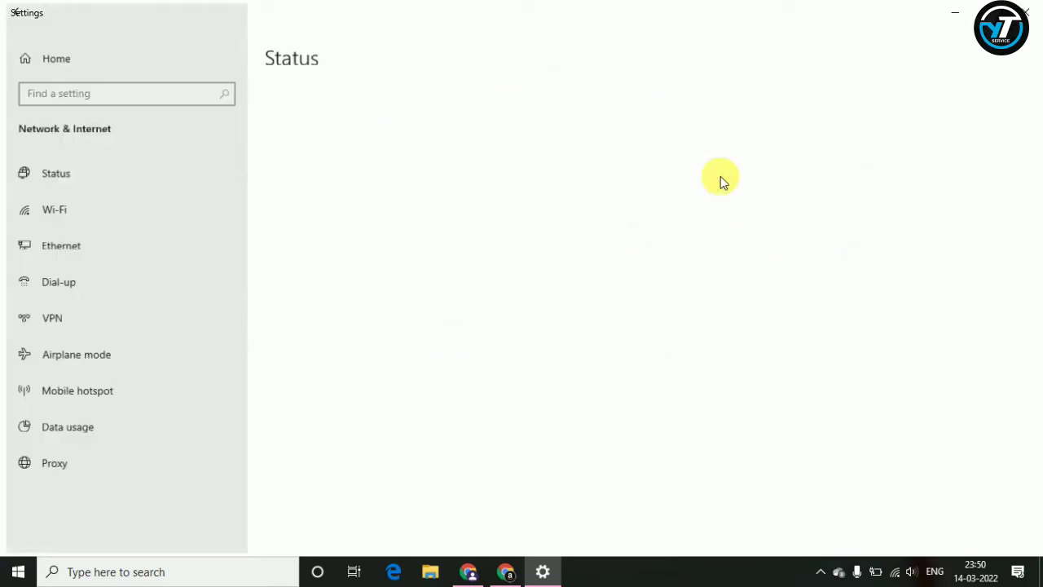
left_click(57, 213)
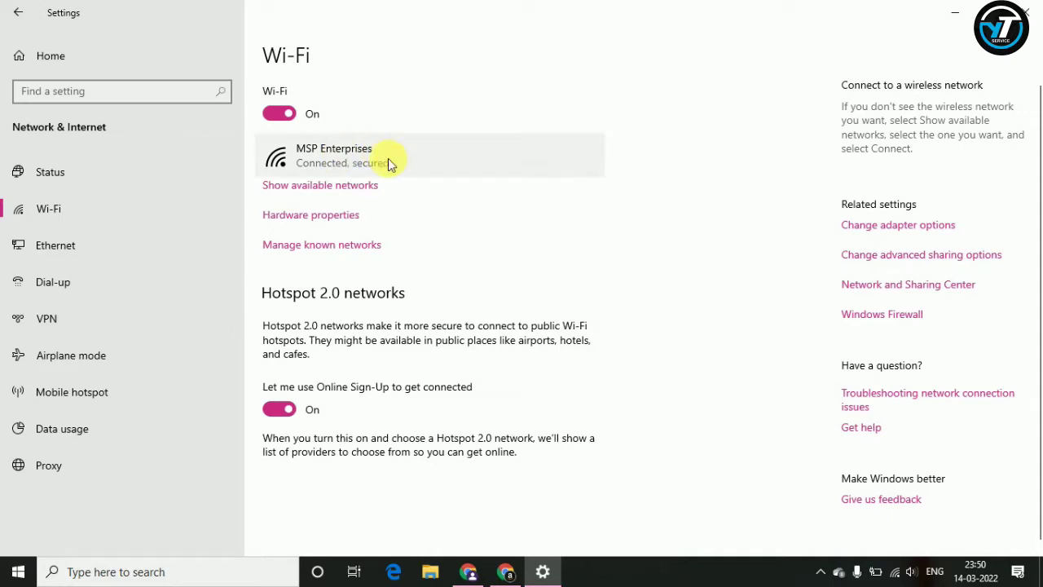
Open the properties of the connected MSP Enterprises Wi-Fi network and turn on Set as metered connection
left_click(331, 157)
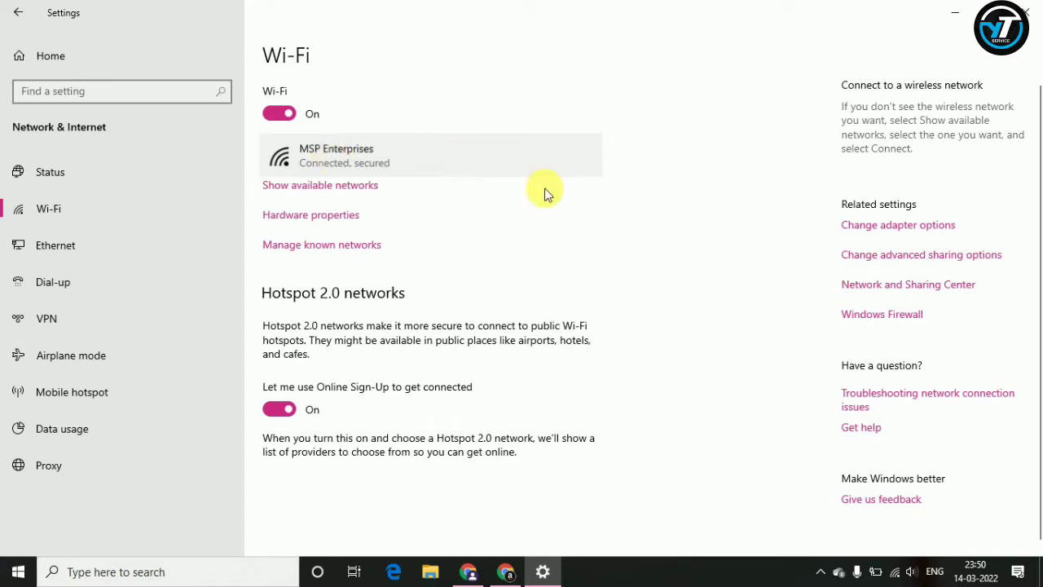
left_click(533, 170)
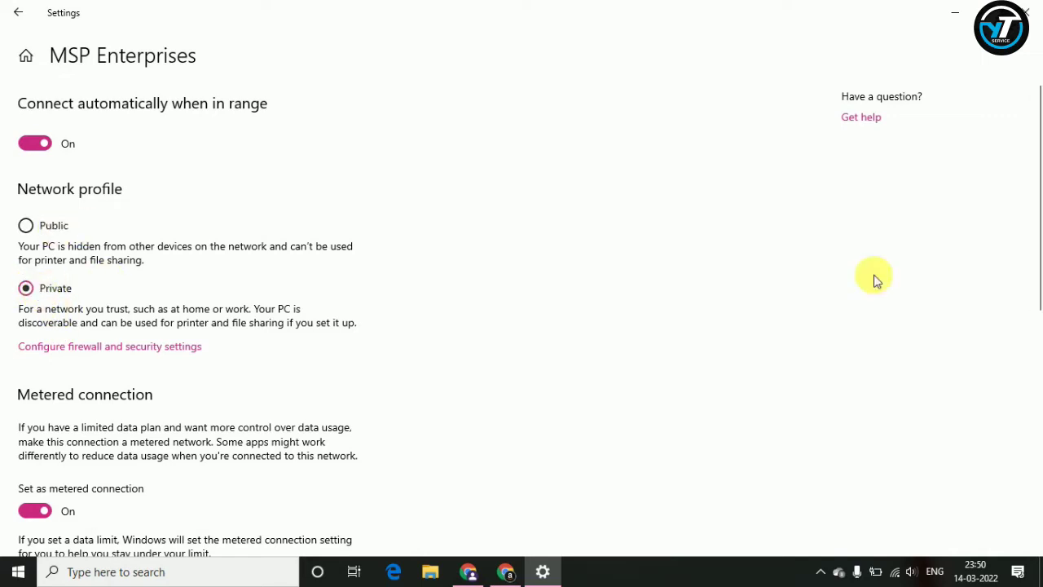
left_click_drag(1036, 218, 1035, 346)
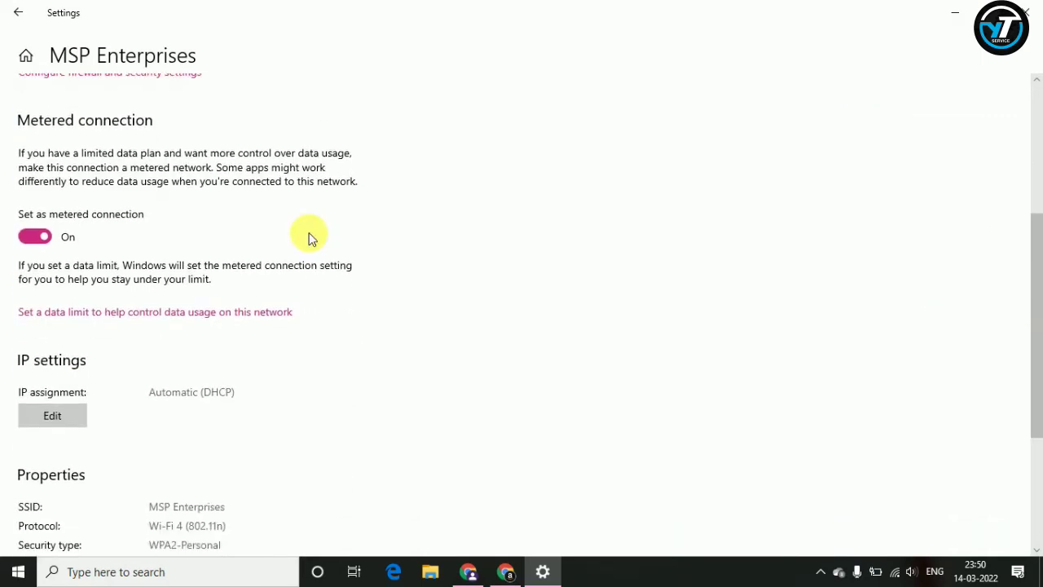
left_click(36, 239)
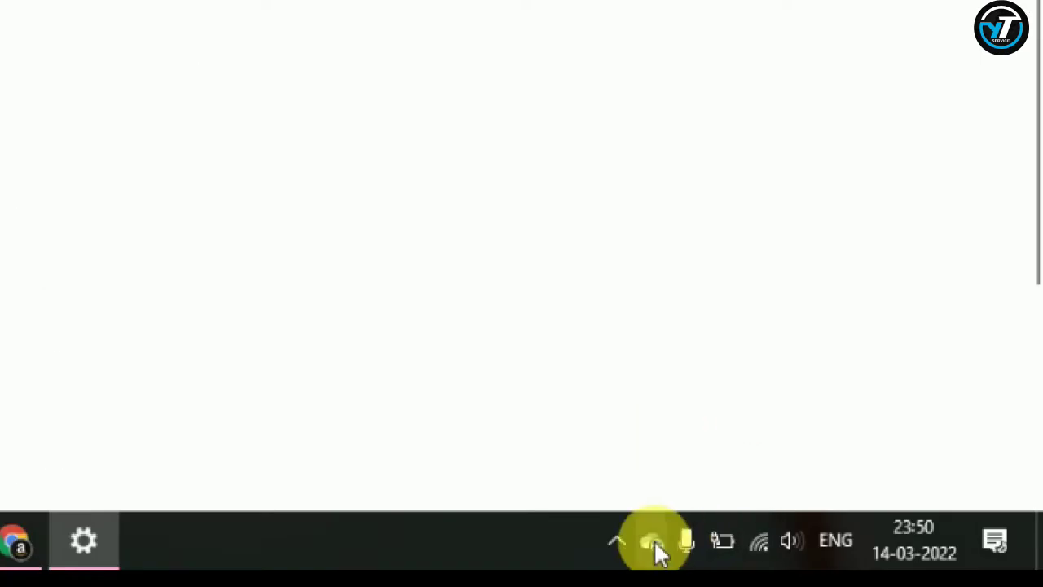
left_click(617, 542)
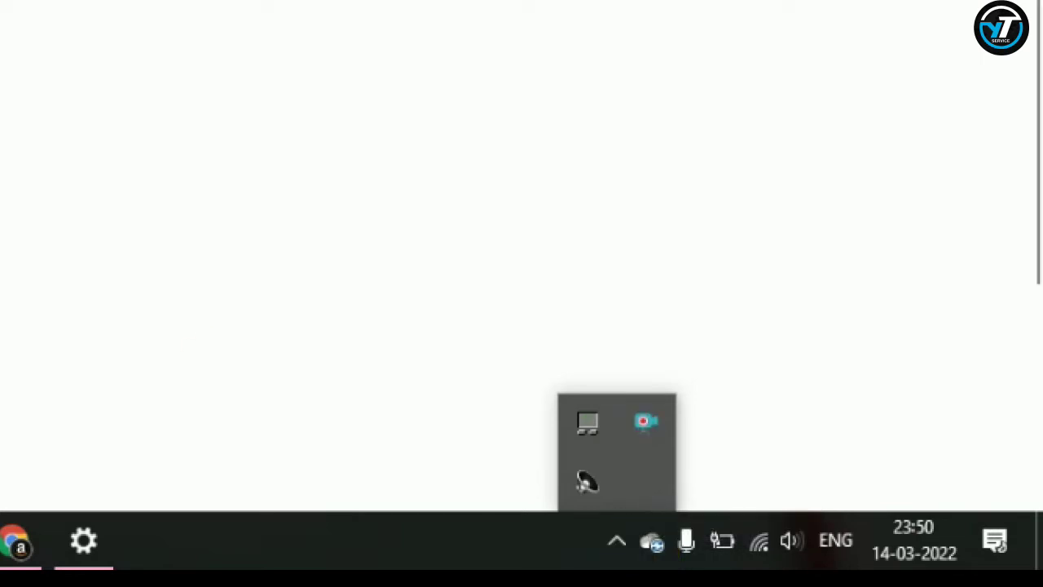
left_click(33, 238)
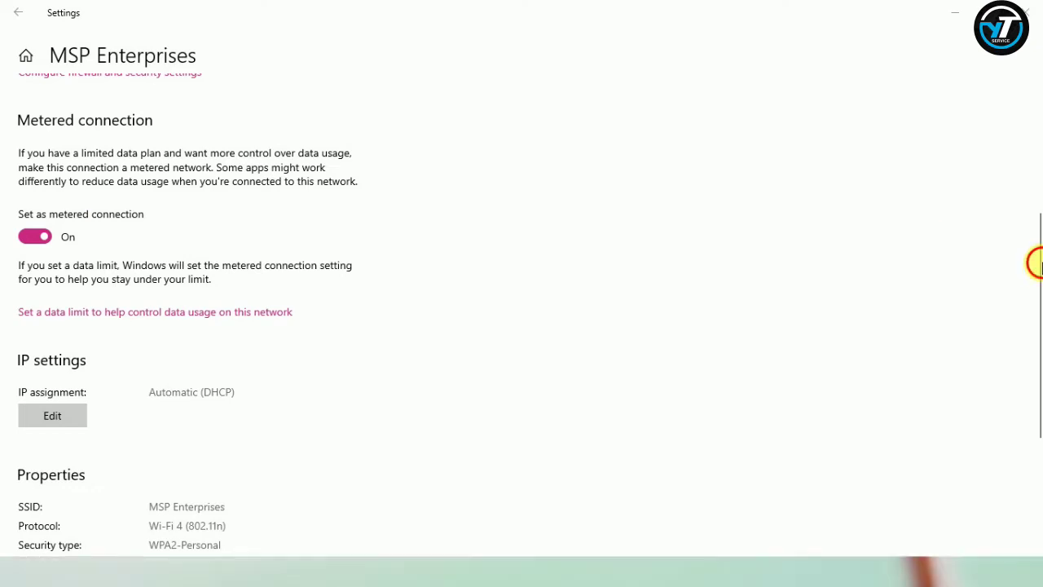
Review the network profile and metered connection options of the Wi-Fi network, and close Settings
scroll(1035, 163, "up", 5)
scroll(1037, 158, "up", 1)
scroll(1037, 155, "down", 5)
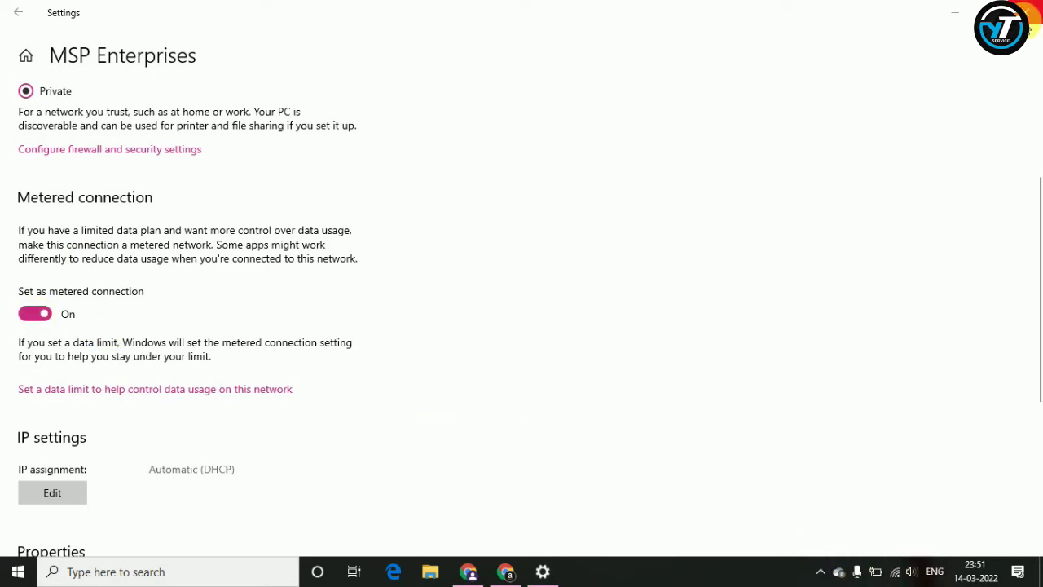
key("alt+F4")
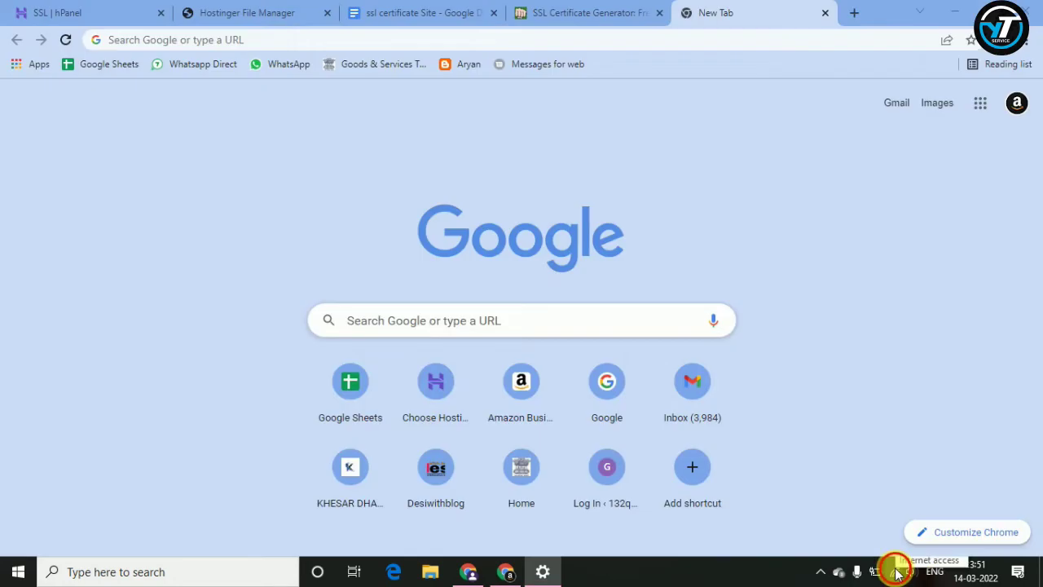
Open the connected Wi-Fi network's properties from the network list, and return to the desktop after closing Settings
left_click(894, 571)
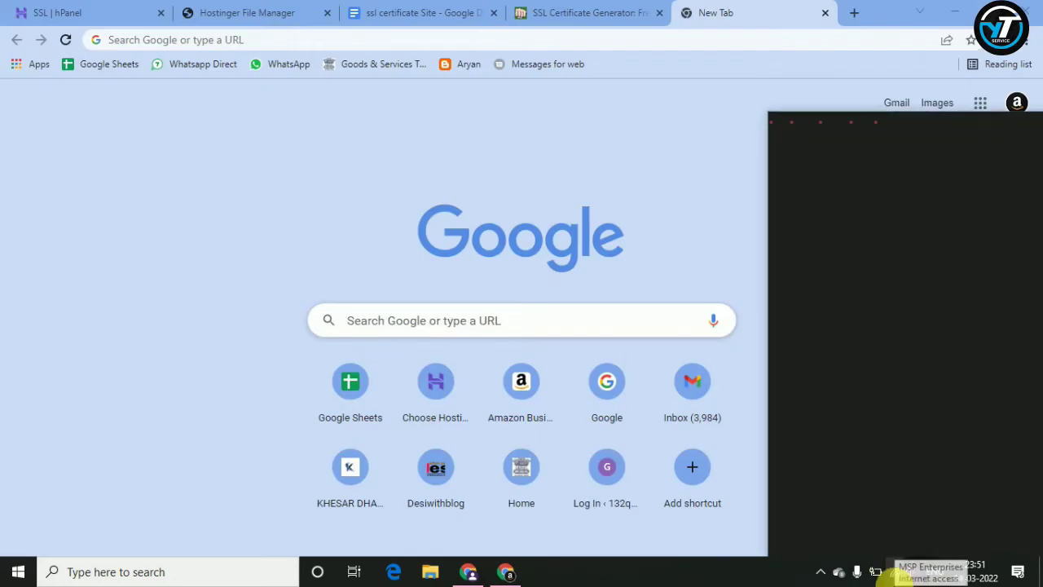
left_click(833, 324)
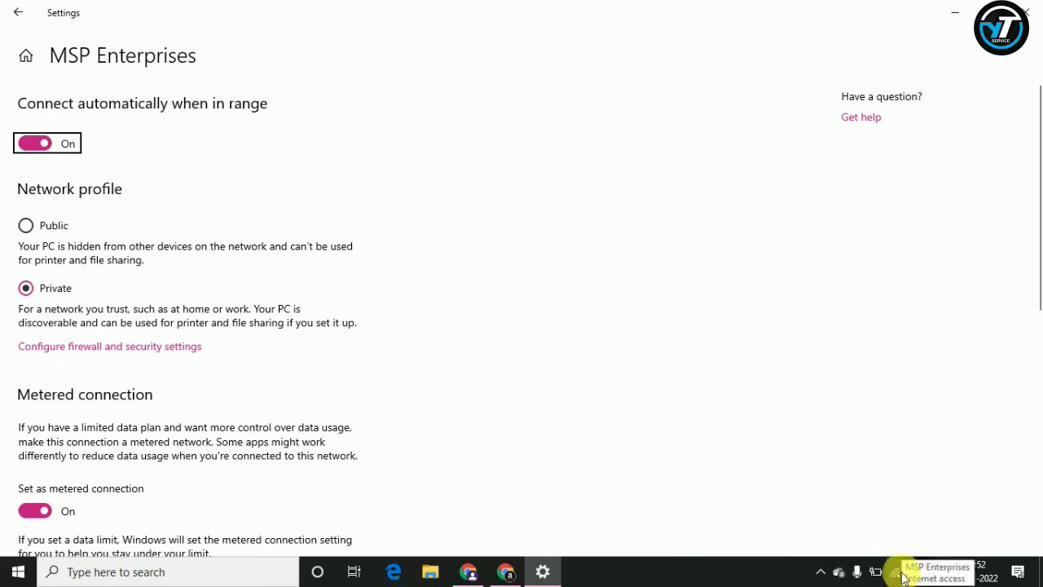
left_click(1025, 12)
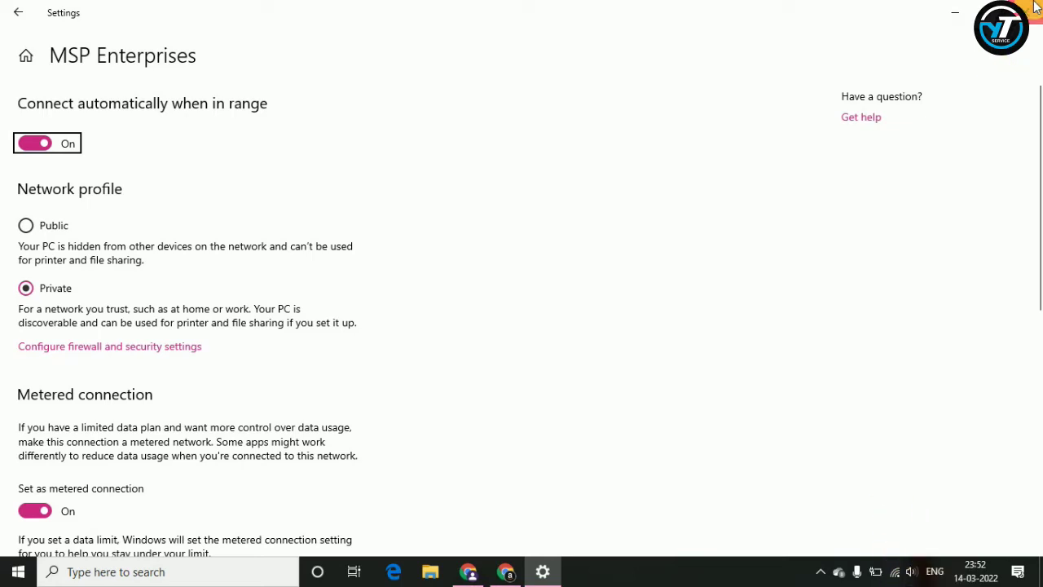
left_click(505, 571)
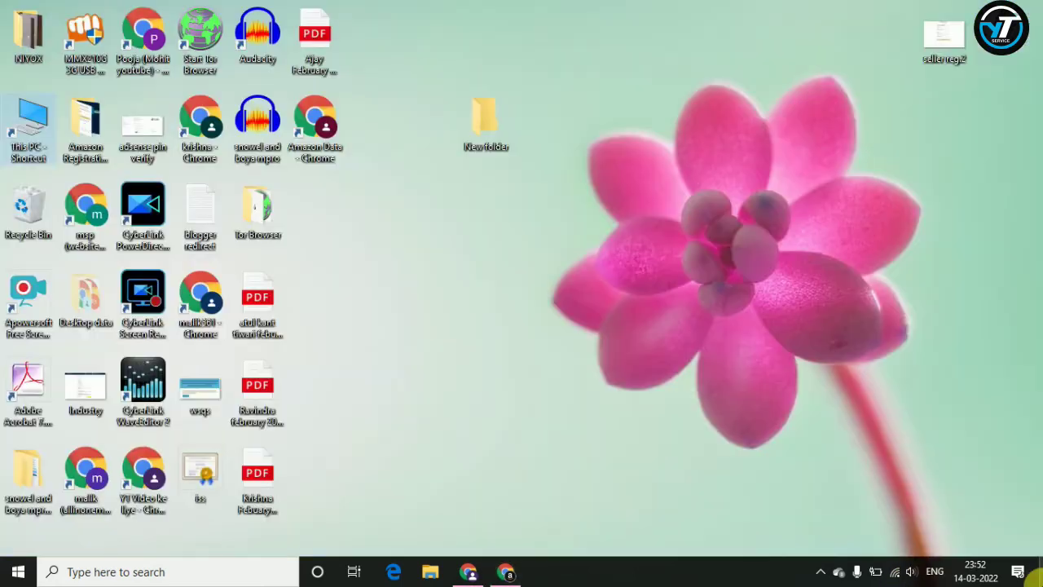
Open the Windows Update page, examine the Pause updates for 7 days option, and close Settings
left_click(17, 573)
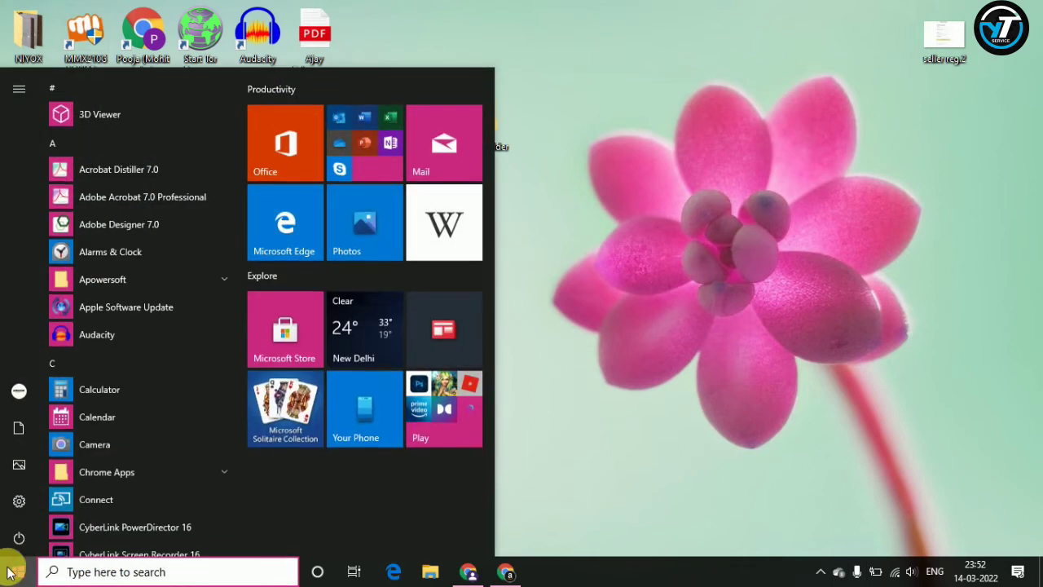
left_click(18, 502)
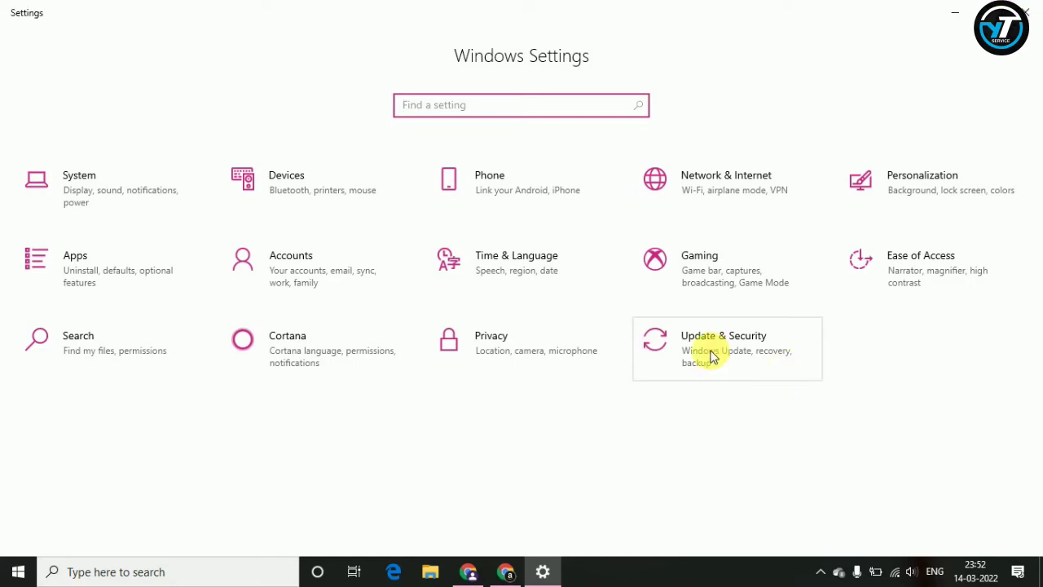
left_click(710, 356)
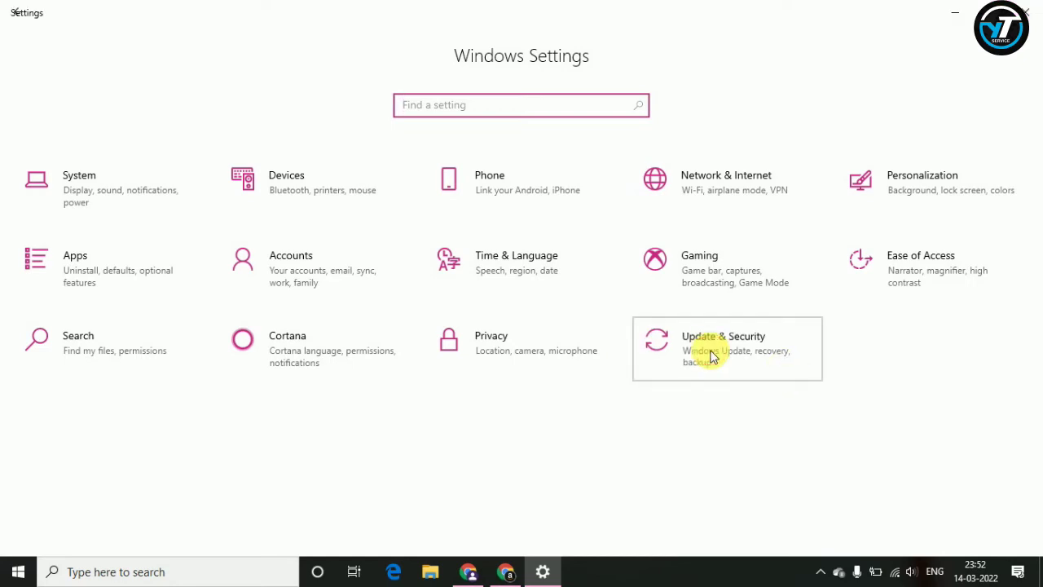
left_click(711, 356)
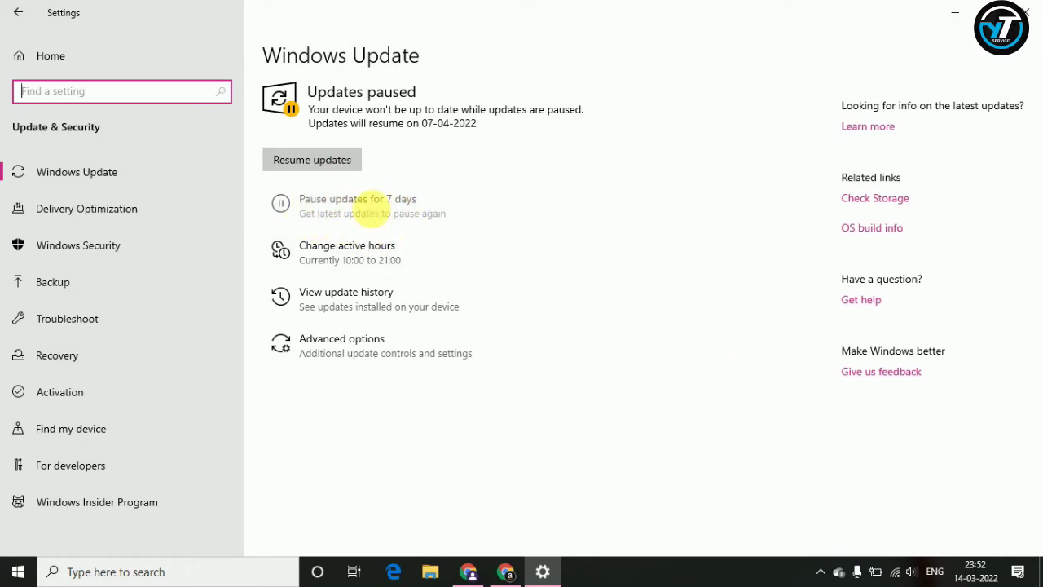
left_click(372, 217)
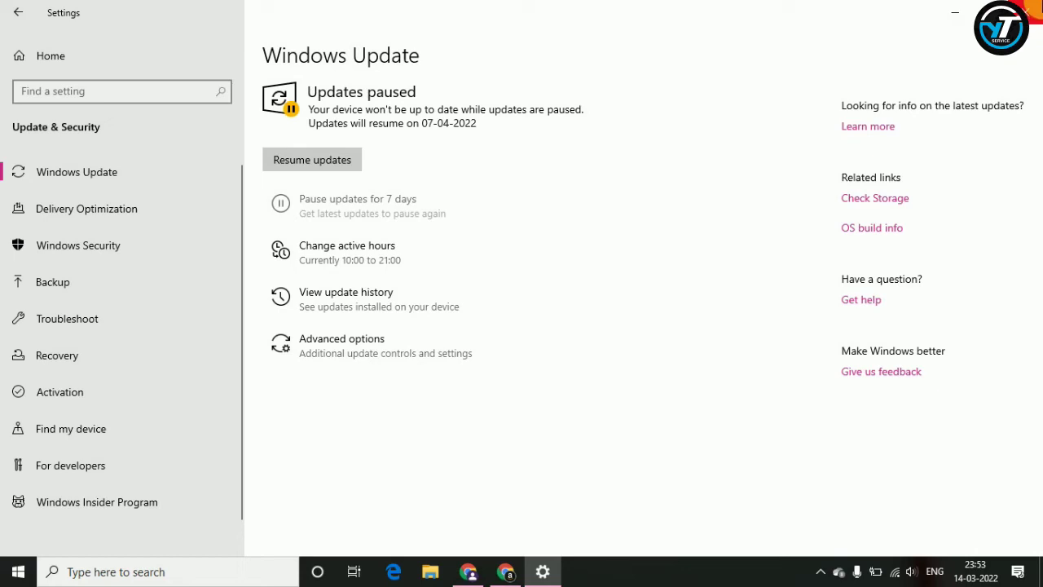
left_click(1024, 10)
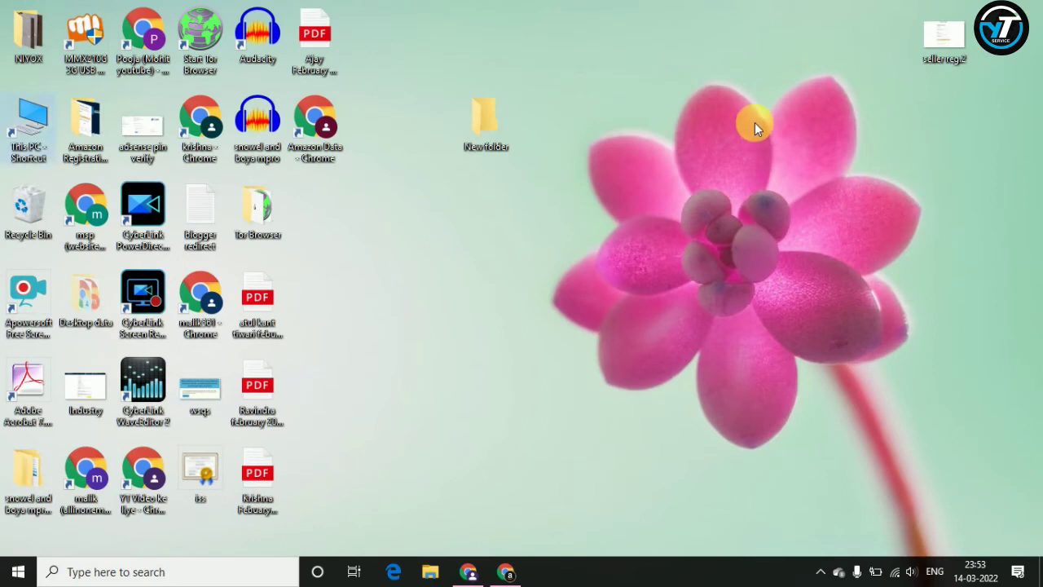
Try to open This PC from its desktop shortcut, and return to the desktop
left_click(33, 124)
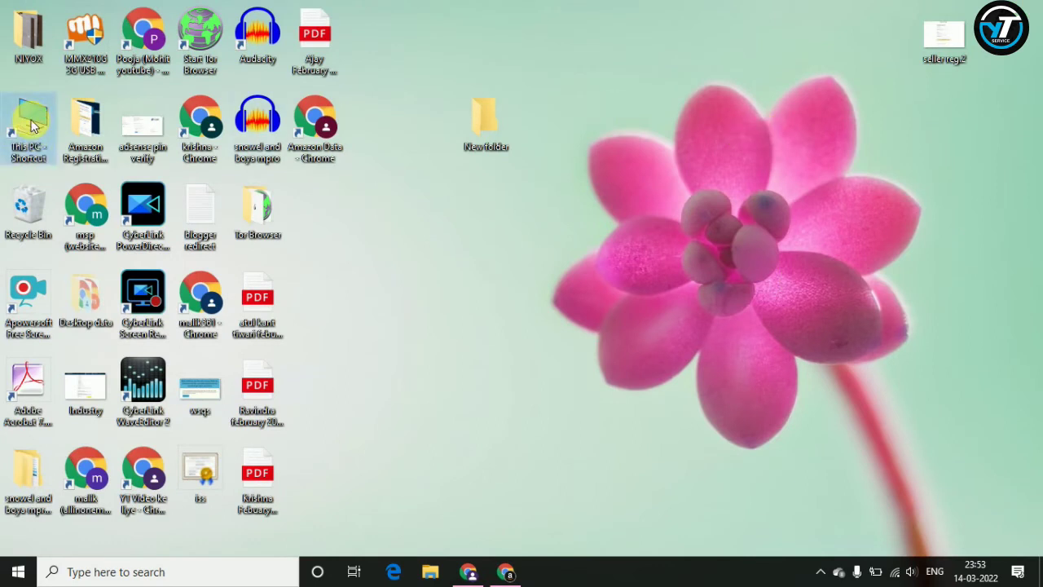
double_click(33, 124)
right_click(32, 124)
left_click(82, 217)
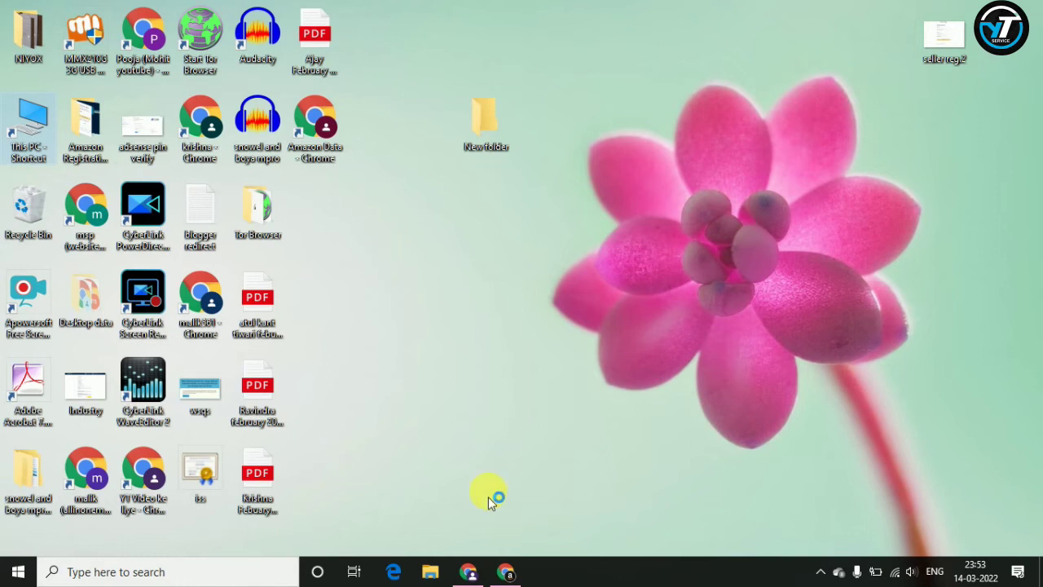
left_click(506, 571)
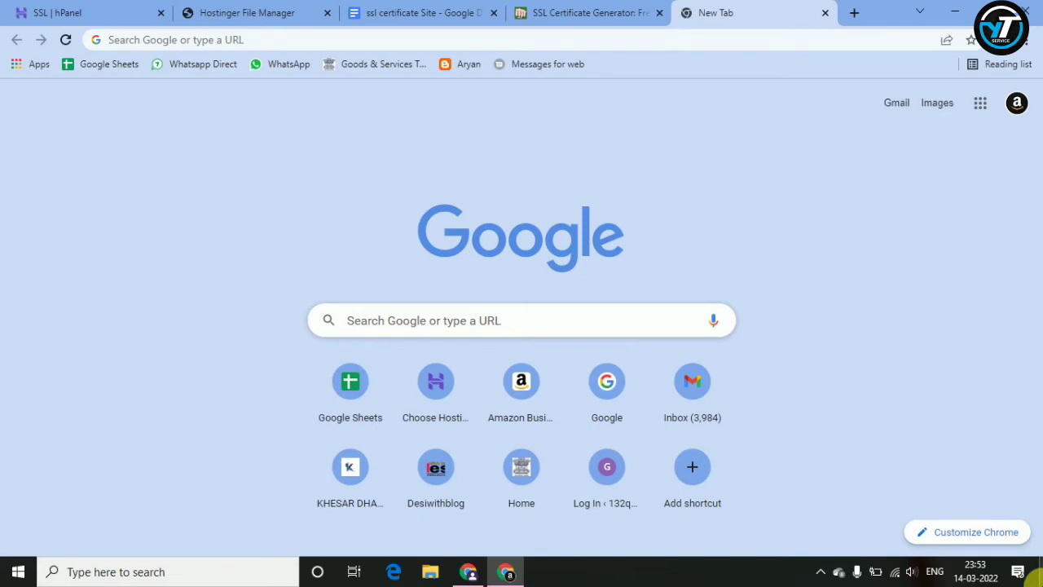
left_click(1036, 575)
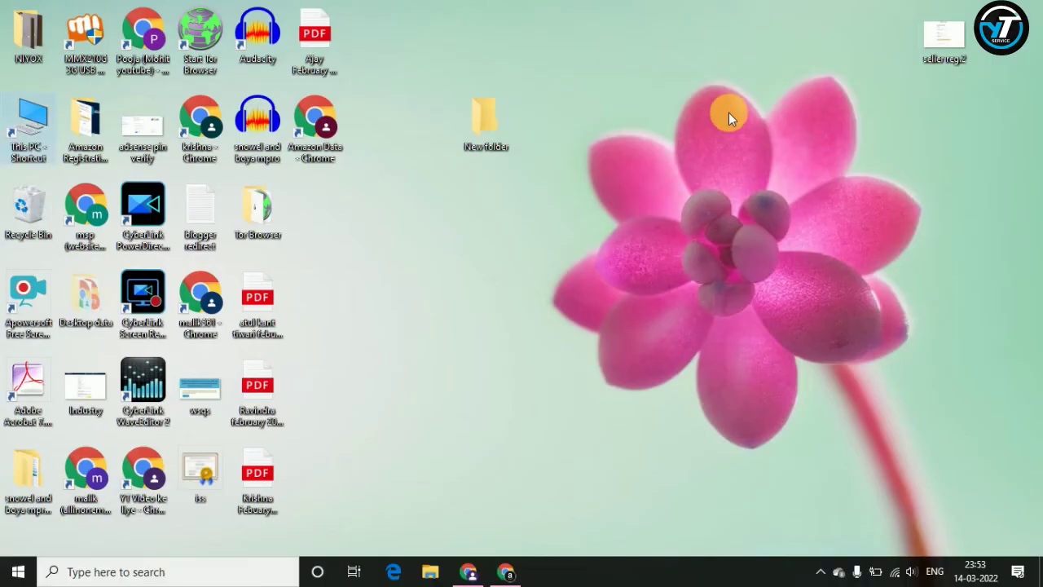
Refresh the desktop several times in a row
right_click(756, 149)
left_click(756, 149)
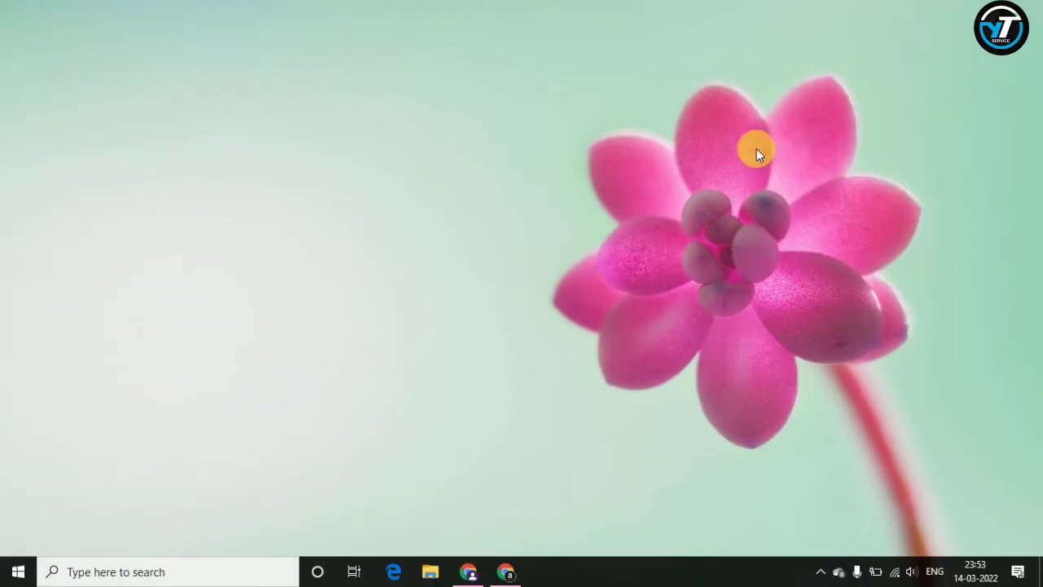
right_click(629, 188)
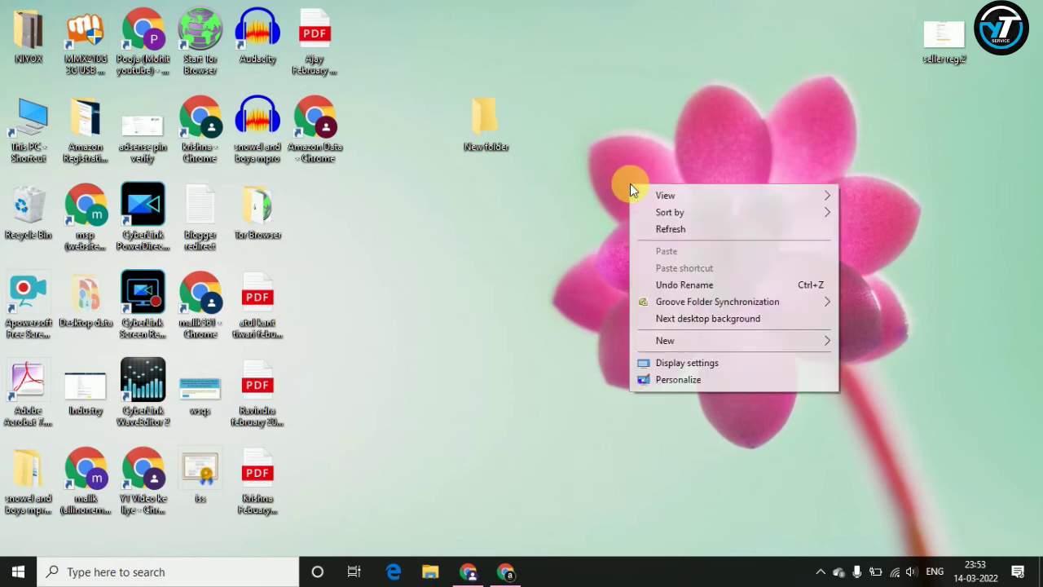
left_click(640, 228)
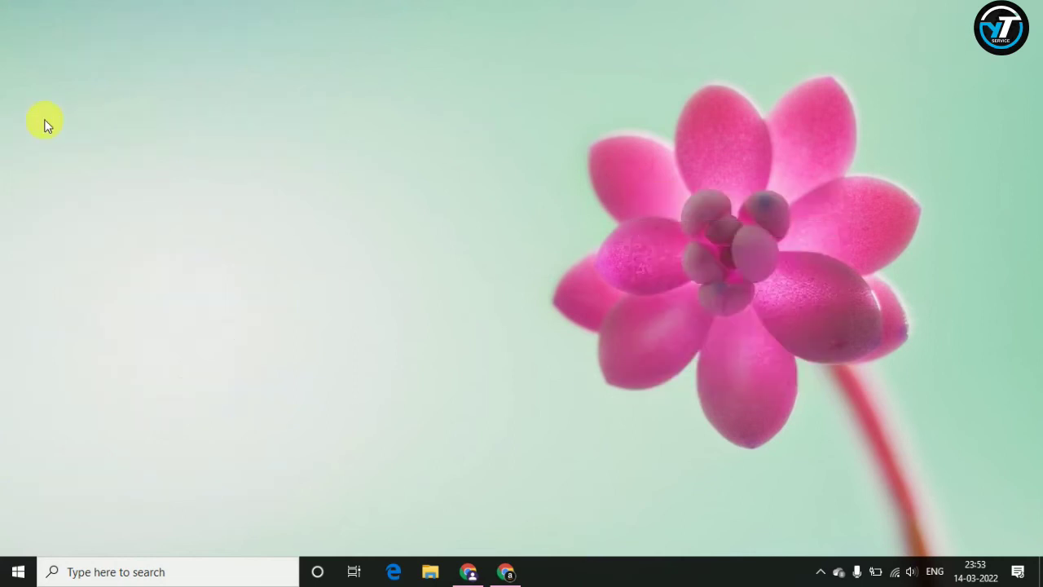
right_click(615, 135)
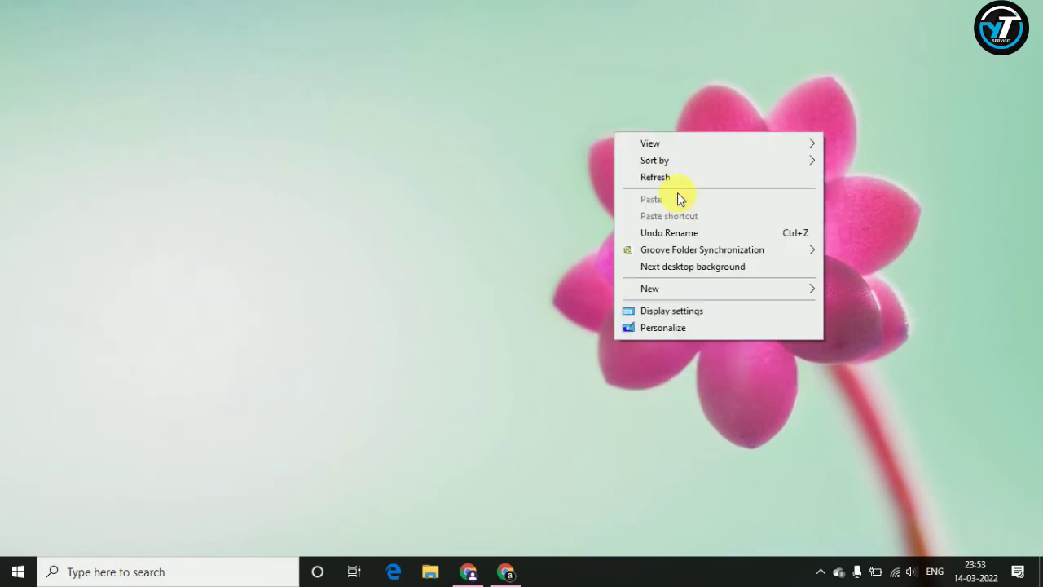
left_click(673, 179)
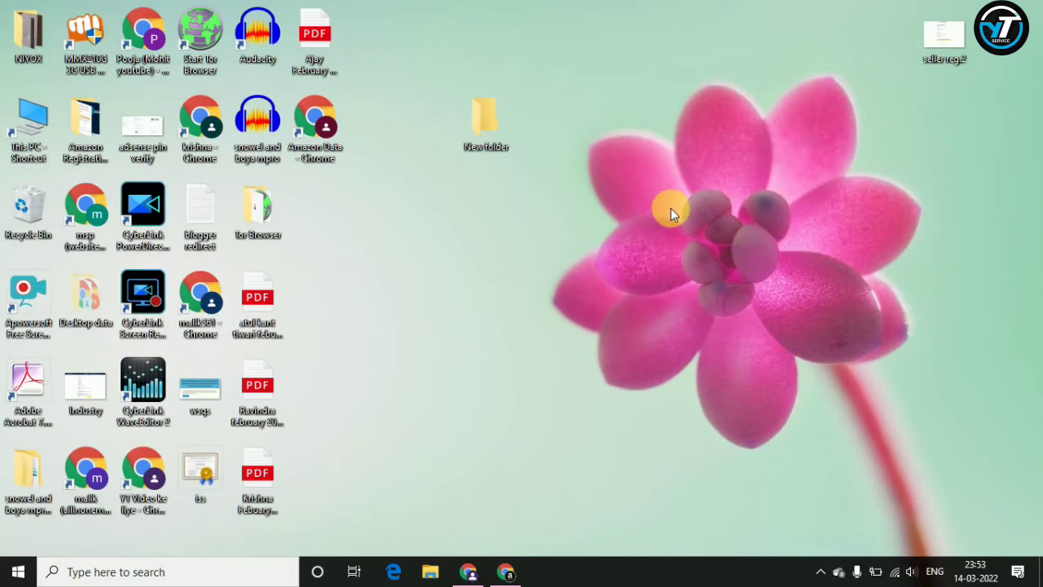
Open Computer Management and show the Services list under Services and Applications
right_click(638, 158)
left_click(674, 204)
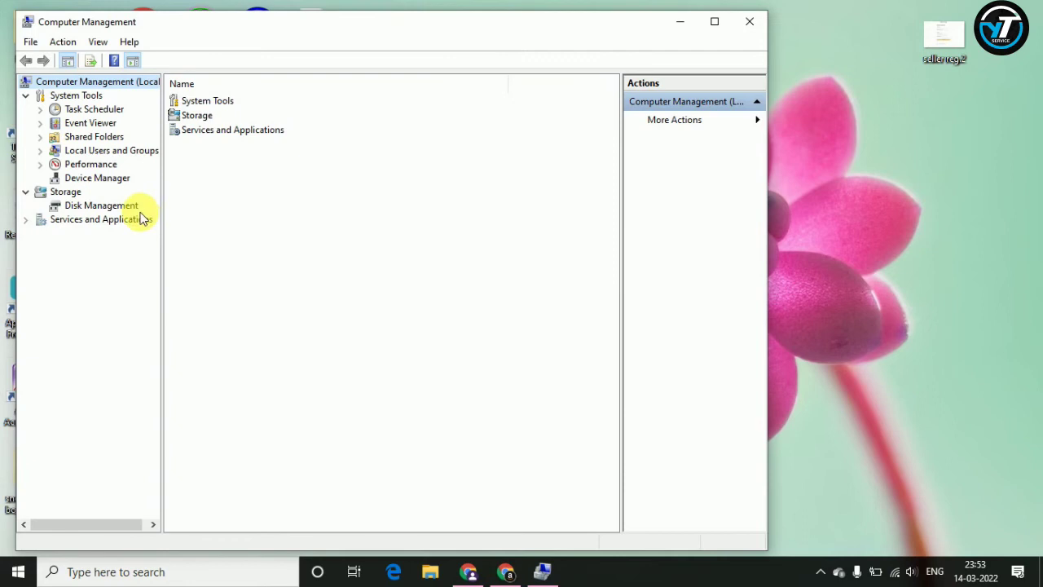
left_click(81, 224)
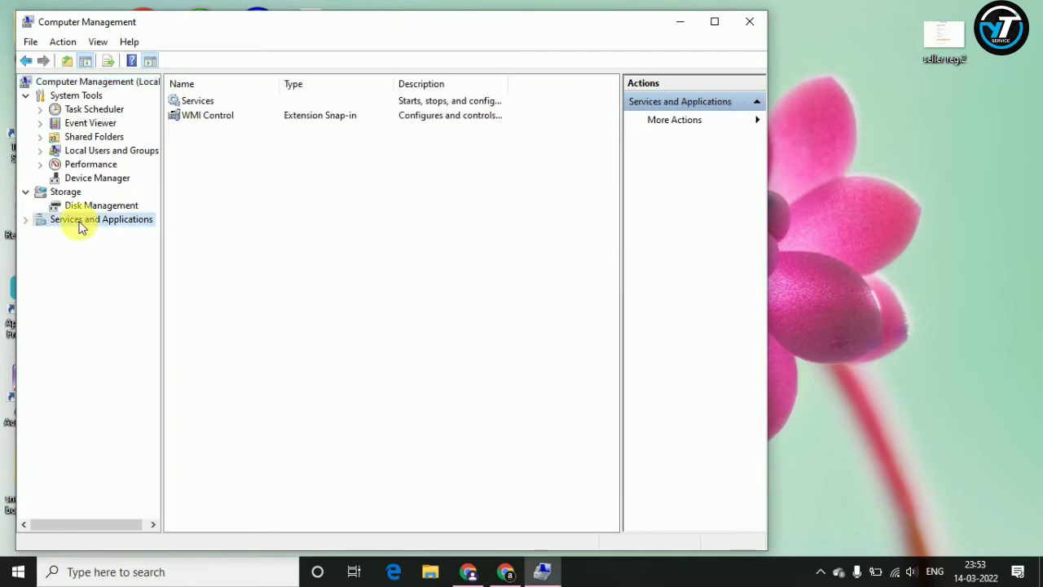
left_click(213, 106)
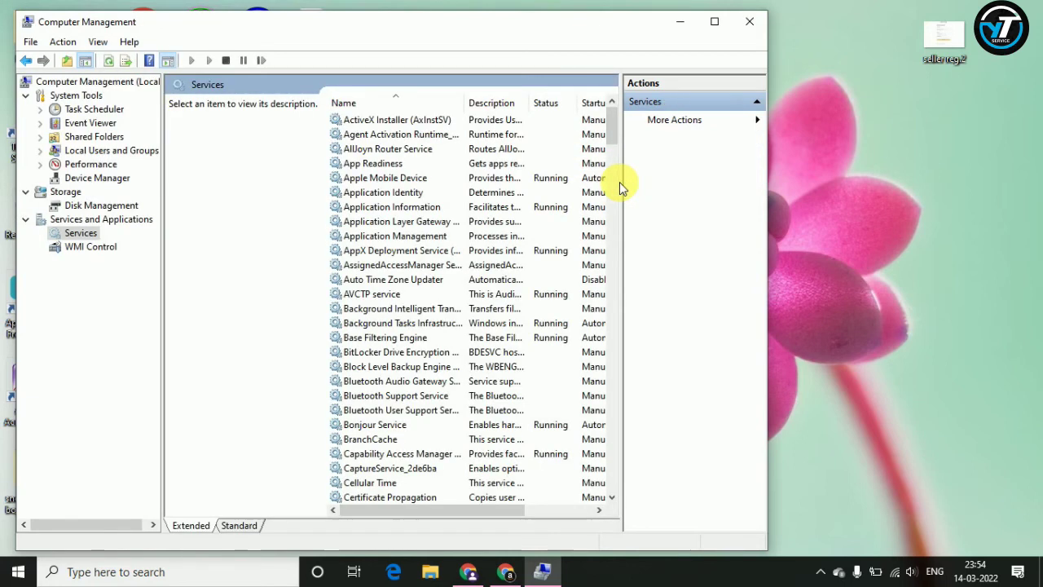
Find the Windows Update service in the list and open its properties
left_click_drag(611, 130, 627, 475)
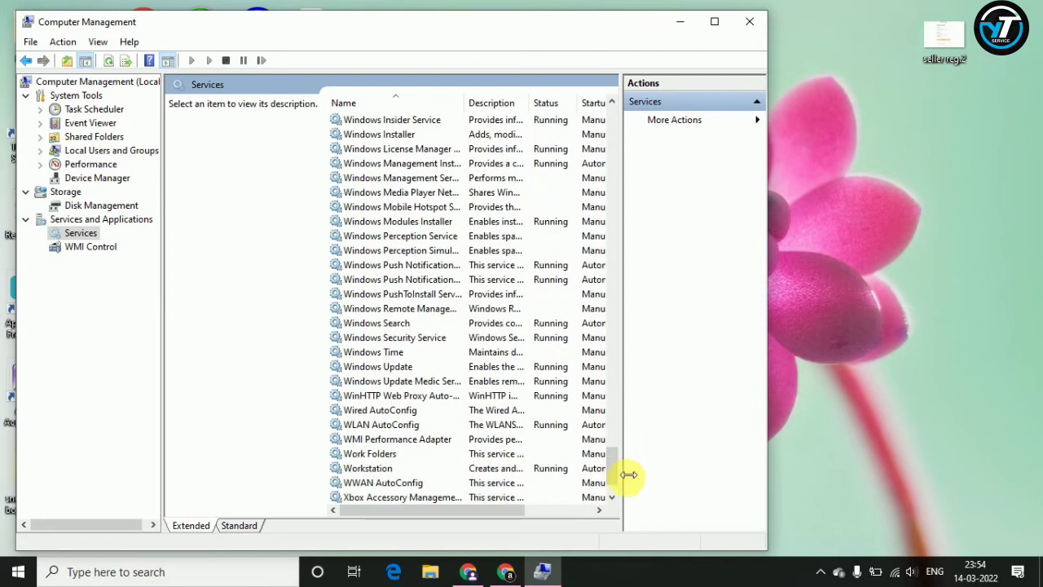
left_click(387, 373)
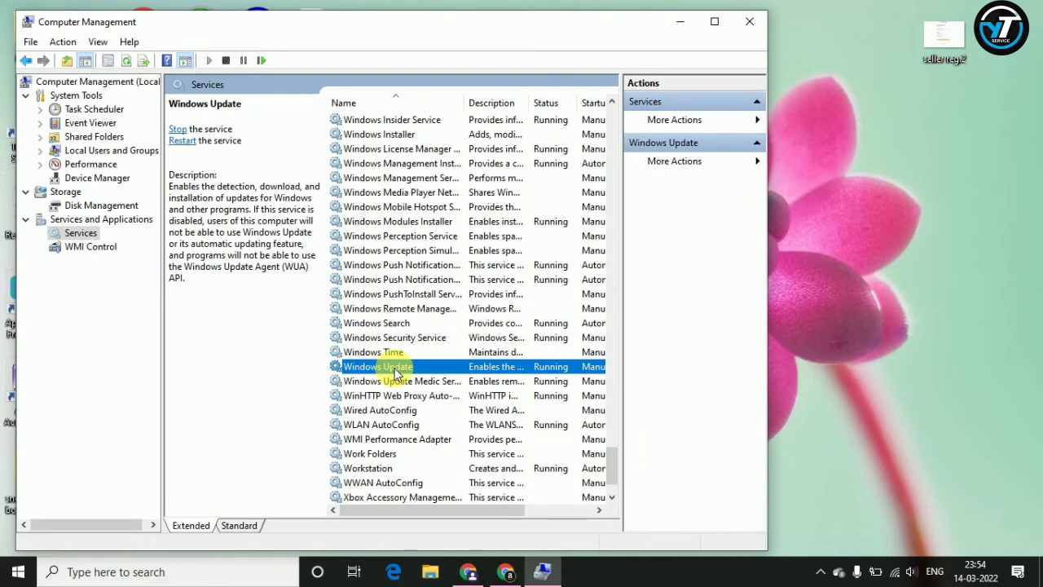
double_click(397, 373)
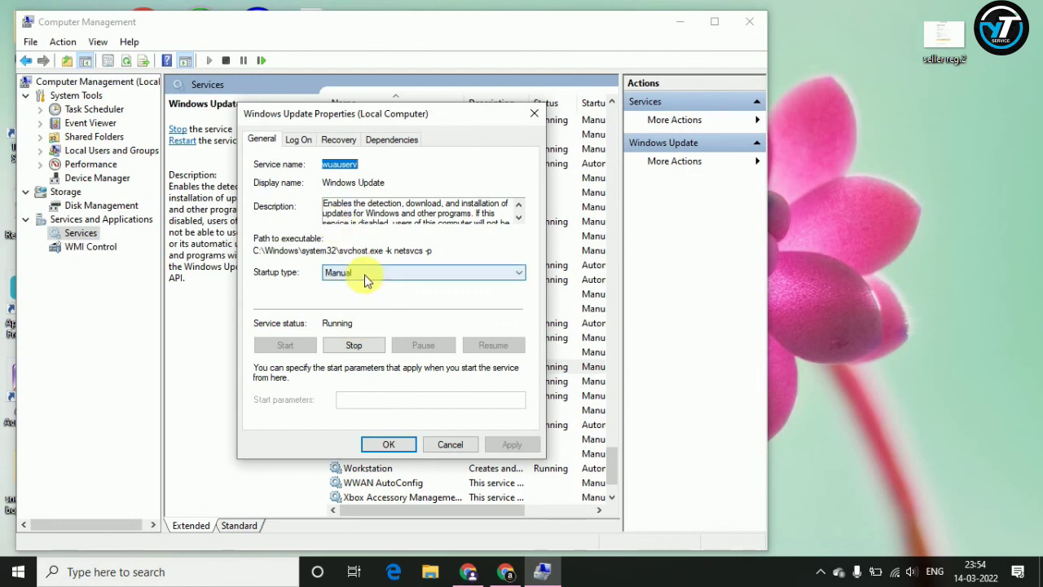
Set the Windows Update service's startup type to Disabled, stop the service, and save the changes
left_click(364, 280)
left_click(360, 313)
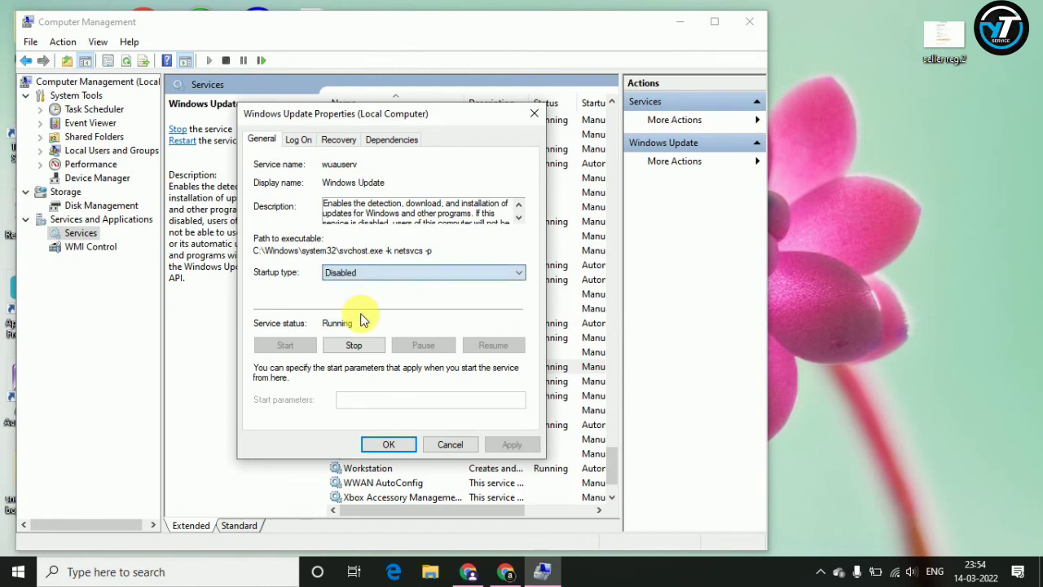
left_click(356, 345)
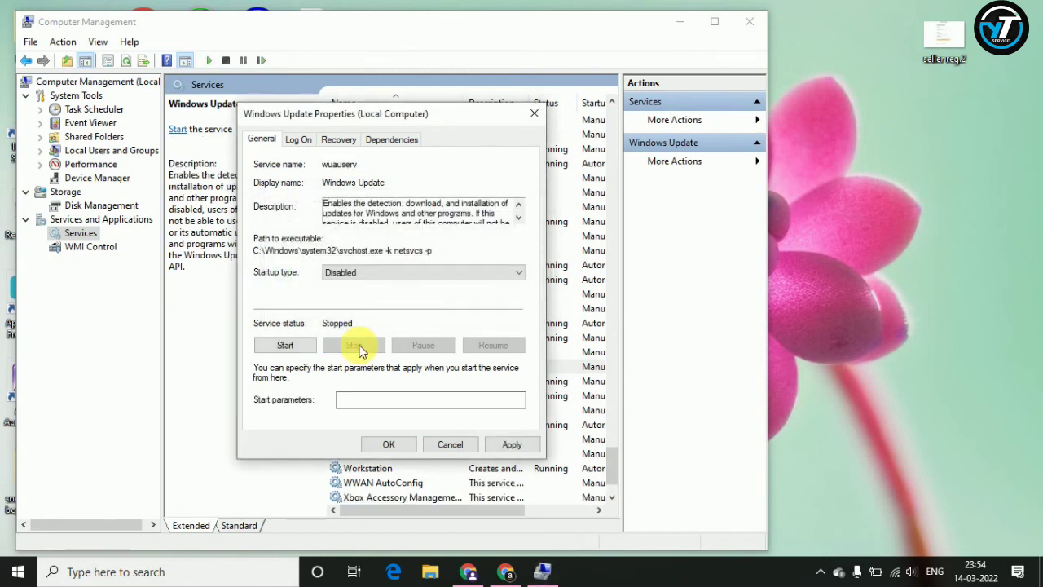
left_click(282, 344)
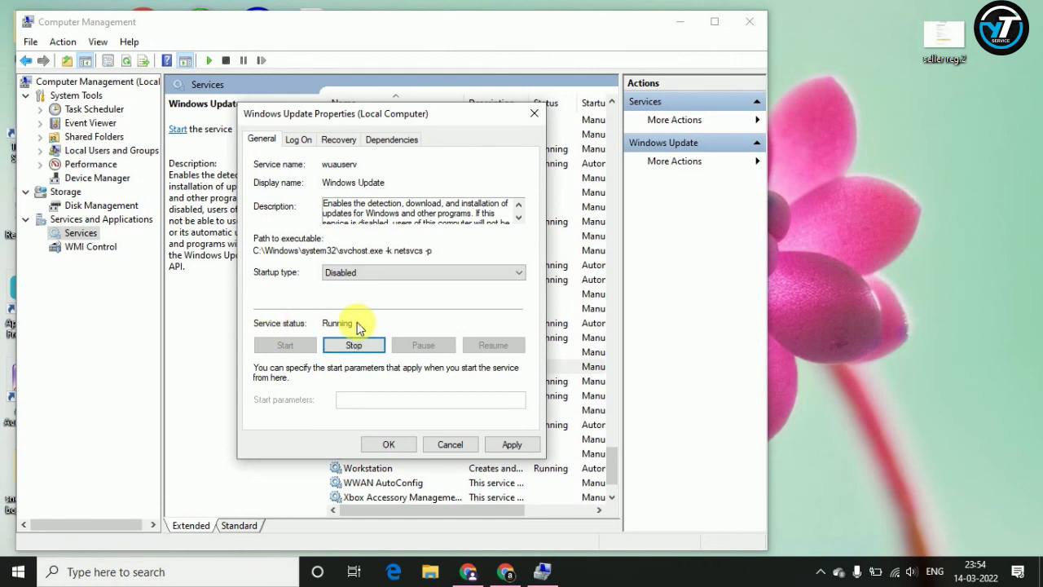
left_click(356, 344)
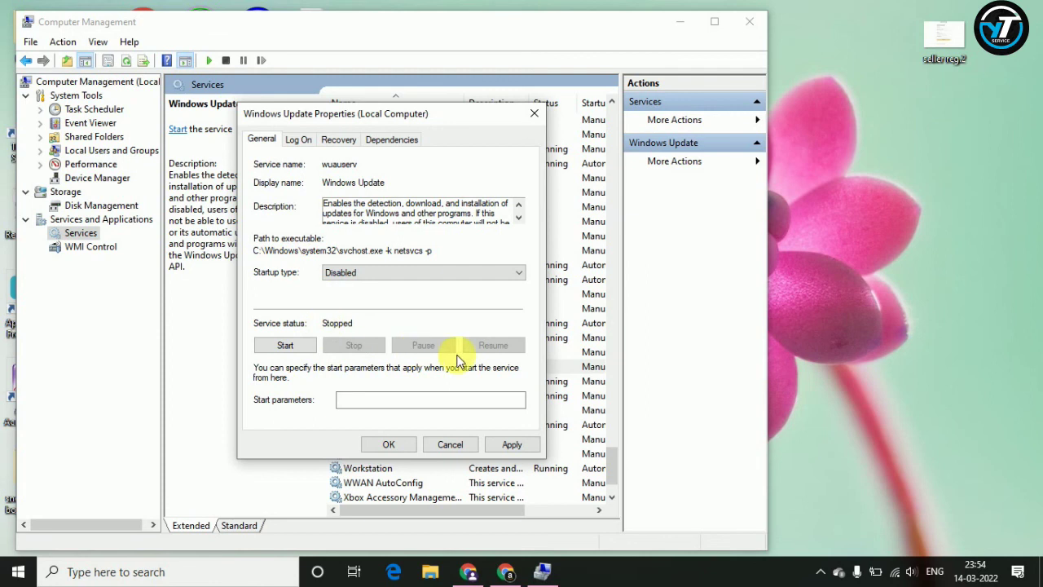
left_click(519, 446)
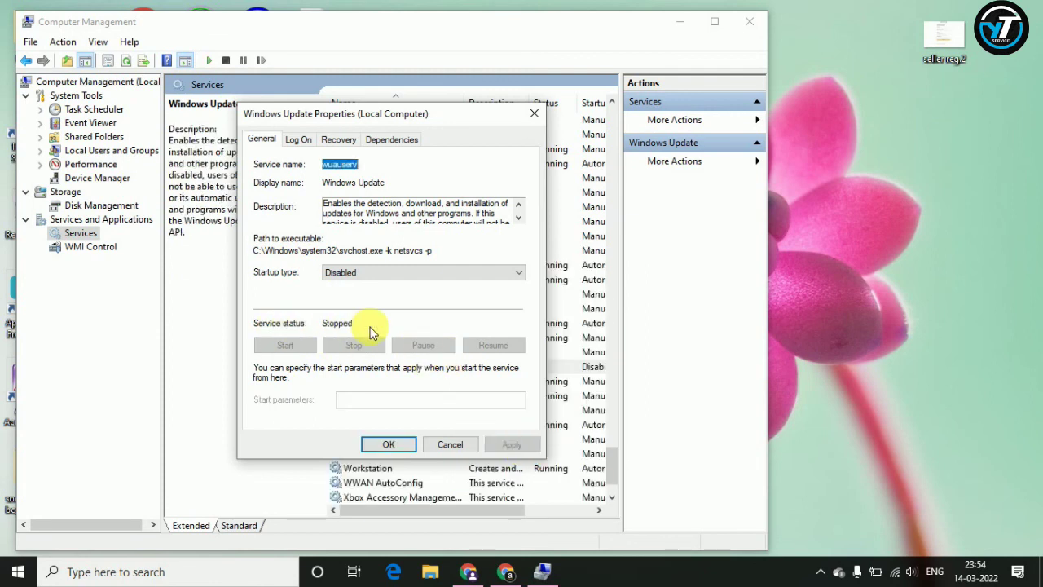
left_click(389, 444)
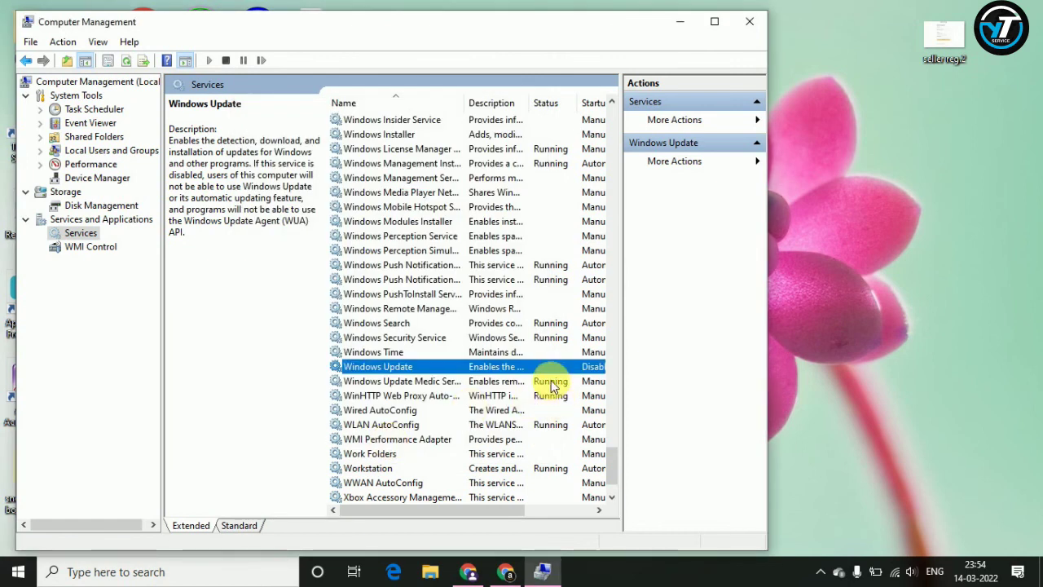